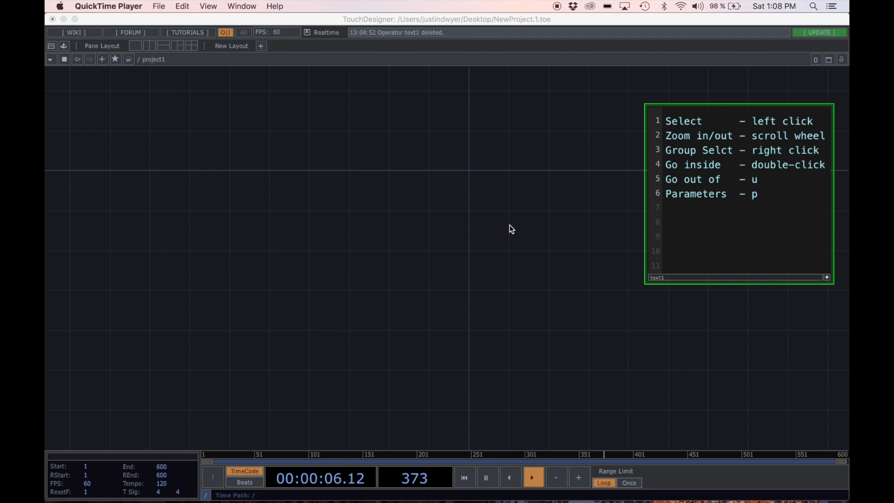
# - Add a Geometry component to the empty area of the project1 network
pyautogui.click(340, 226)
pyautogui.moveTo(340, 225); pyautogui.dragTo(323, 211)
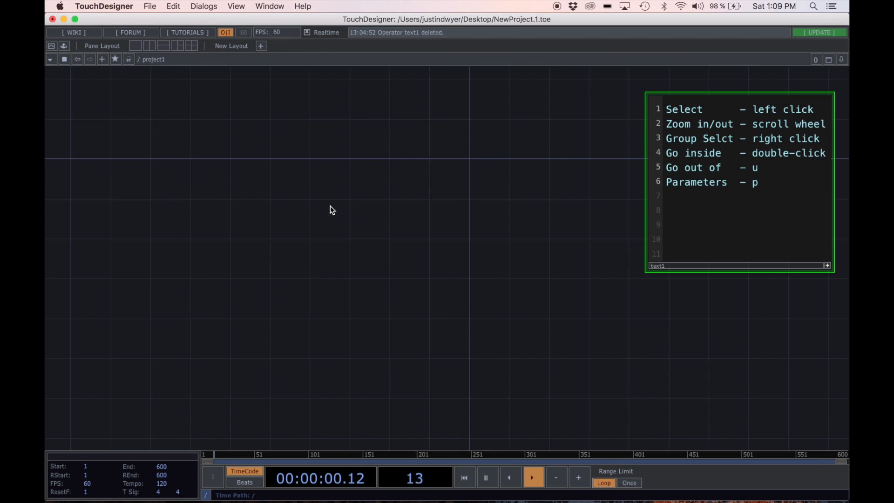
pyautogui.press('Tab')
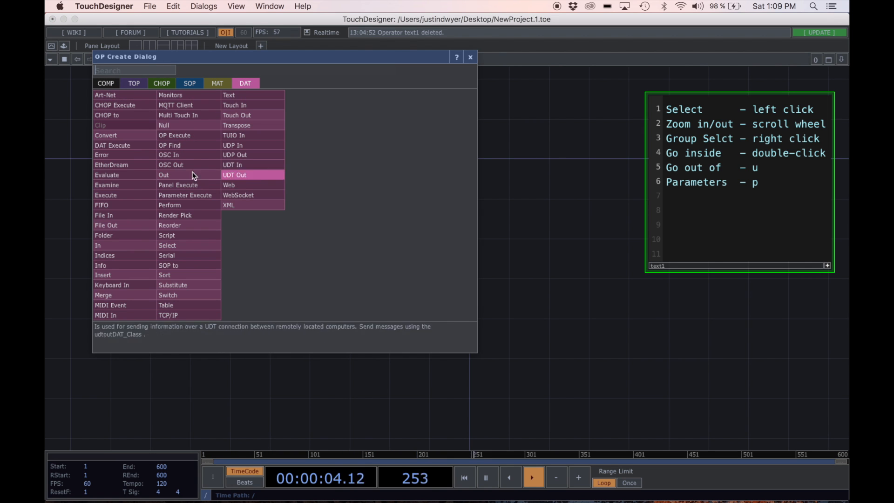
pyautogui.click(103, 83)
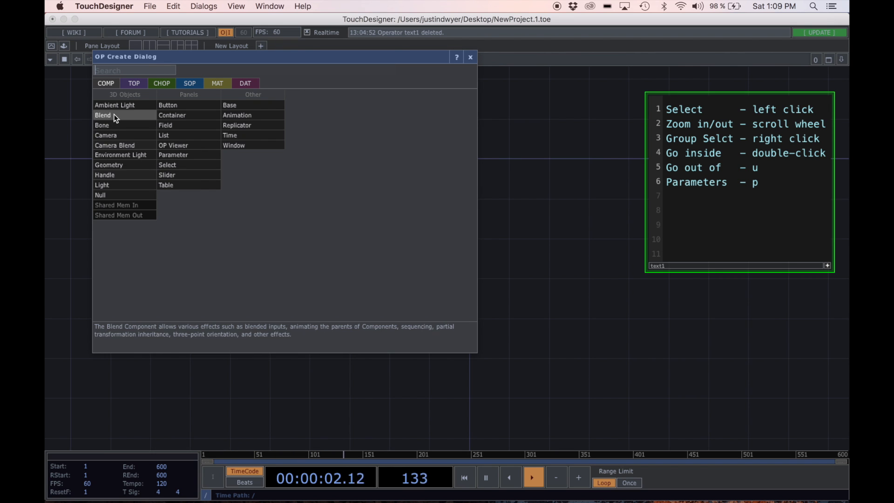
pyautogui.click(111, 166)
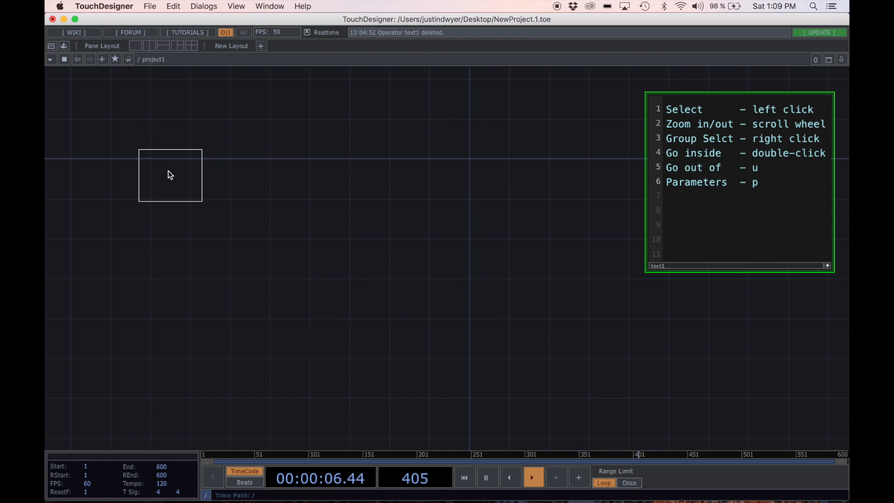
pyautogui.click(200, 164)
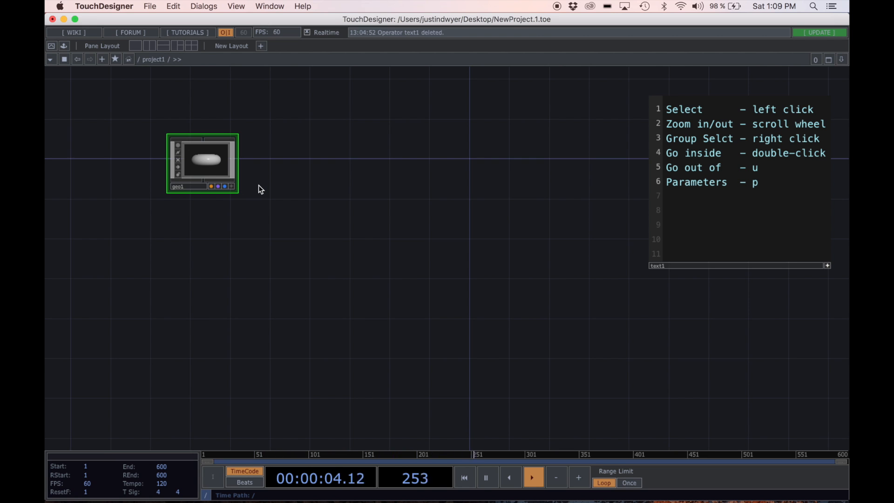
# - Add a Camera component below the geometry and a Light component below the camera
pyautogui.press('Tab')
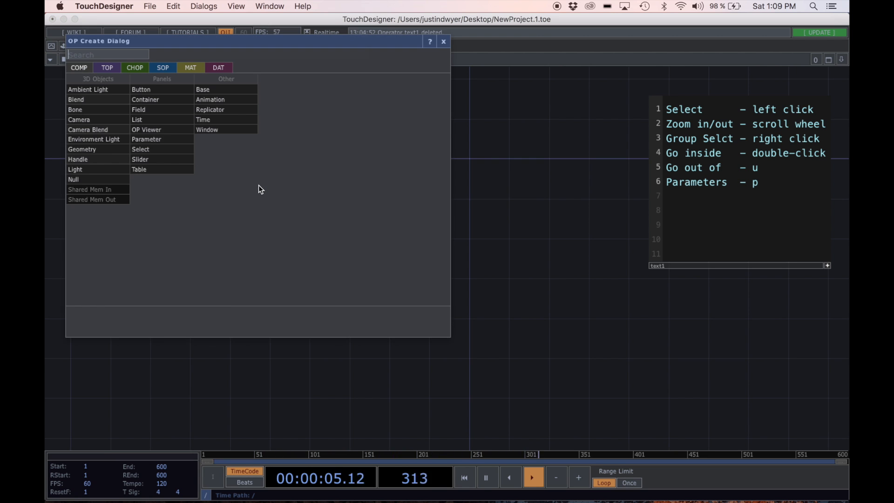
pyautogui.click(92, 122)
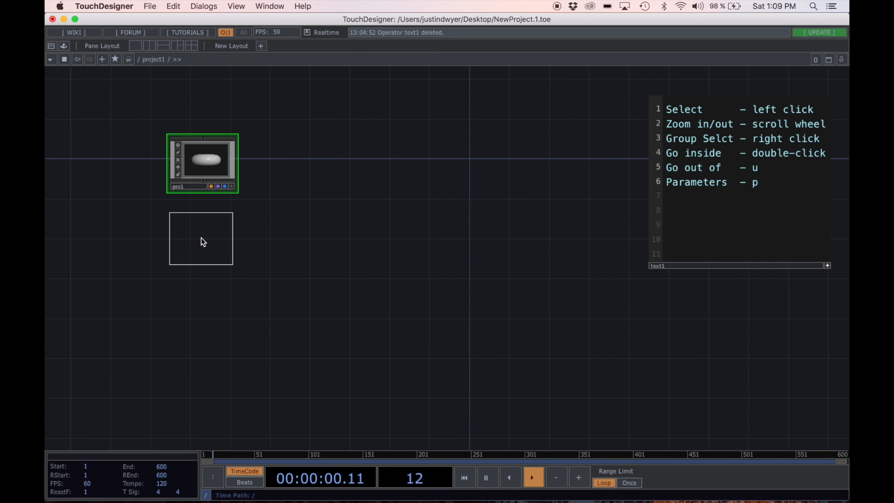
pyautogui.click(203, 242)
pyautogui.press('Tab')
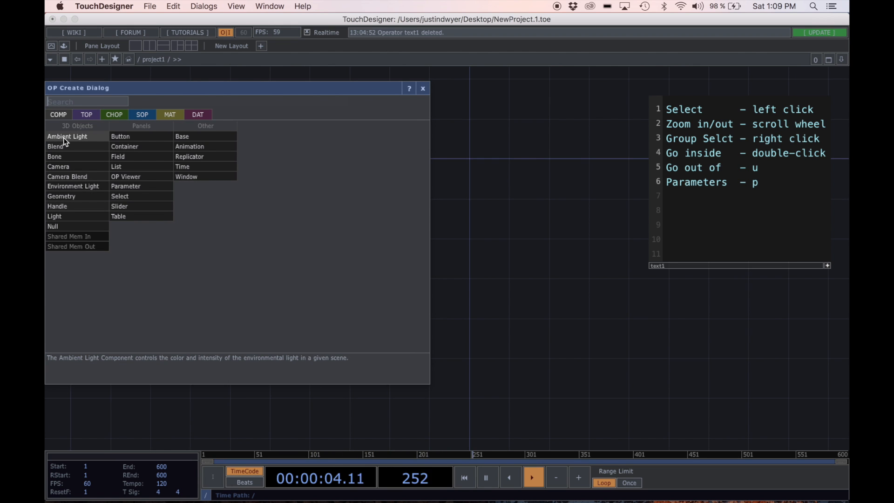
pyautogui.click(68, 221)
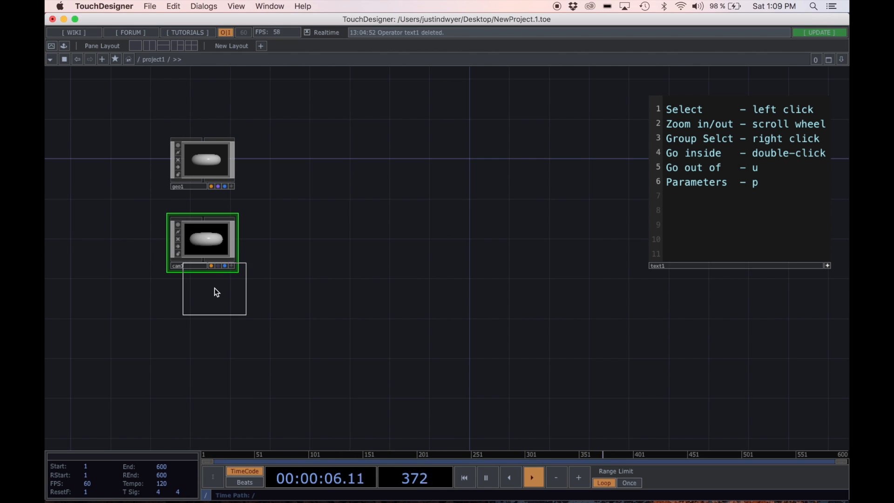
pyautogui.click(203, 318)
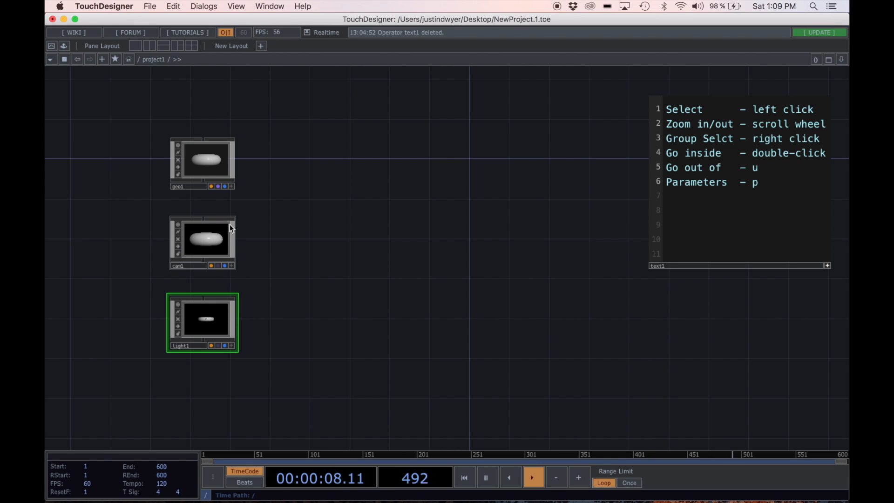
# - Go inside the geometry component, orbit the torus in its active viewer to inspect it from above, and return to project1
pyautogui.moveTo(345, 258); pyautogui.dragTo(406, 263)
pyautogui.scroll(3, 406, 263)
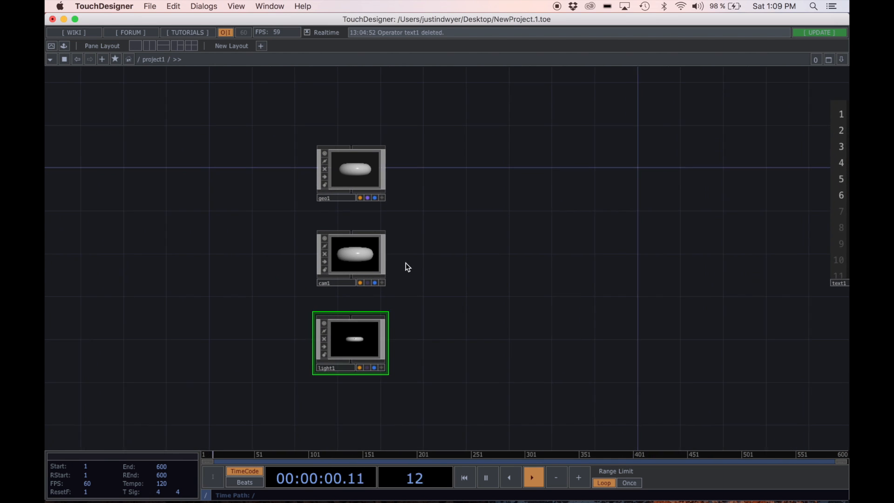
pyautogui.scroll(2, 412, 274)
pyautogui.scroll(2, 423, 280)
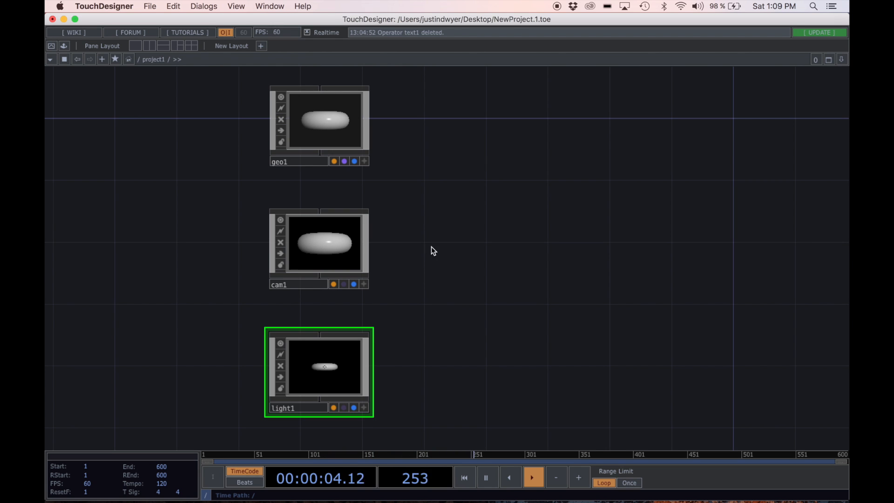
pyautogui.moveTo(431, 247); pyautogui.dragTo(423, 248)
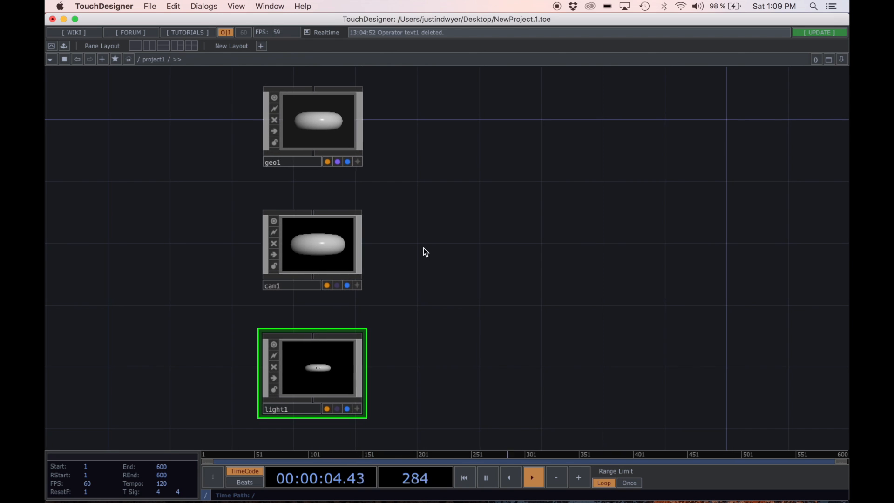
pyautogui.doubleClick(316, 133)
pyautogui.scroll(-5, 681, 333)
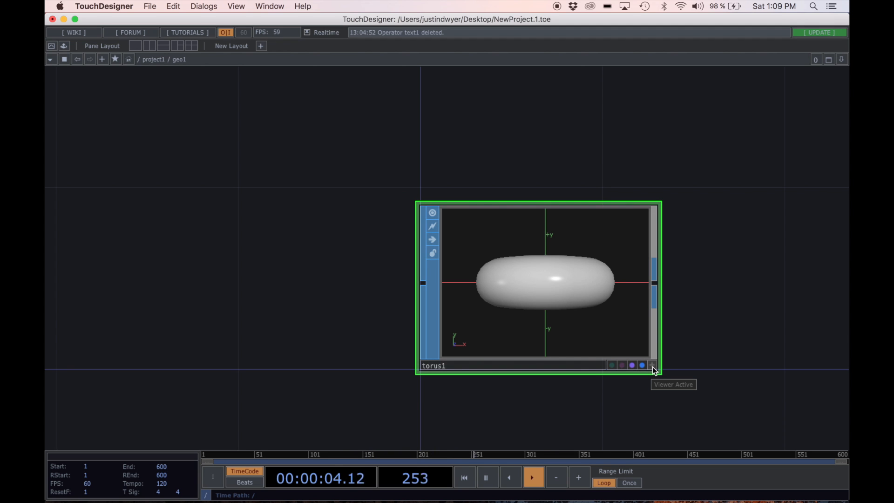
pyautogui.click(653, 366)
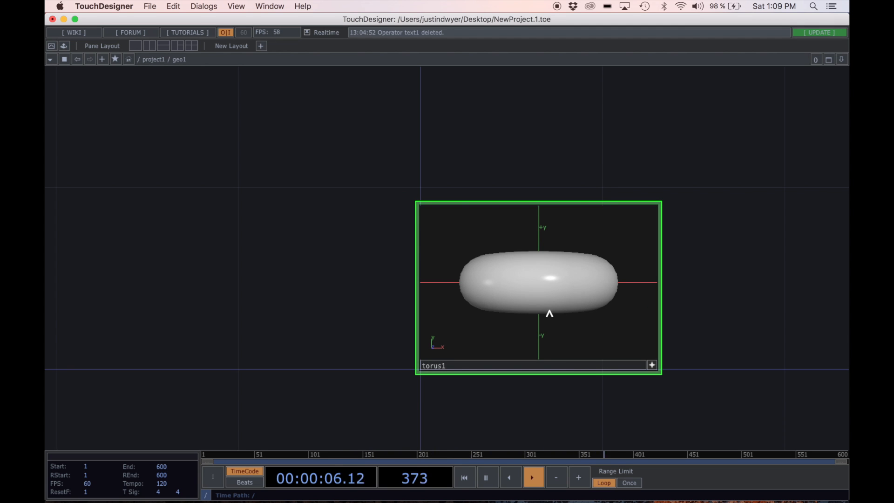
pyautogui.moveTo(549, 311); pyautogui.dragTo(549, 340)
pyautogui.doubleClick(654, 367)
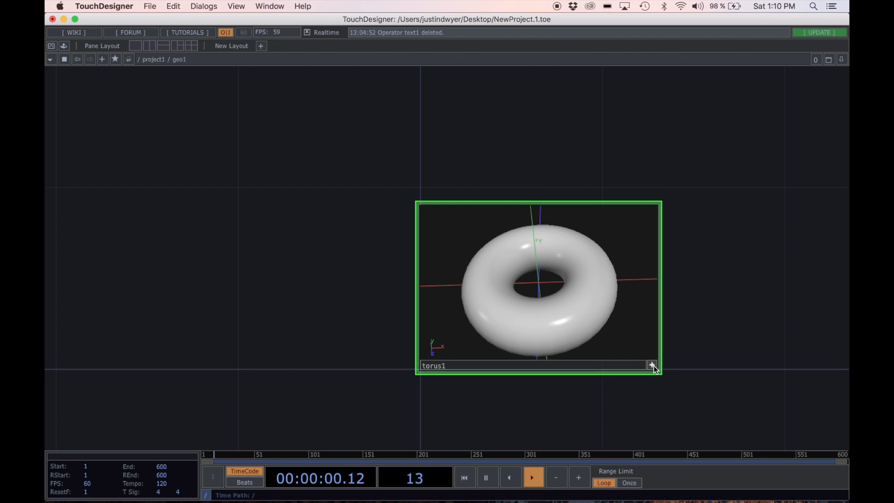
pyautogui.click(653, 366)
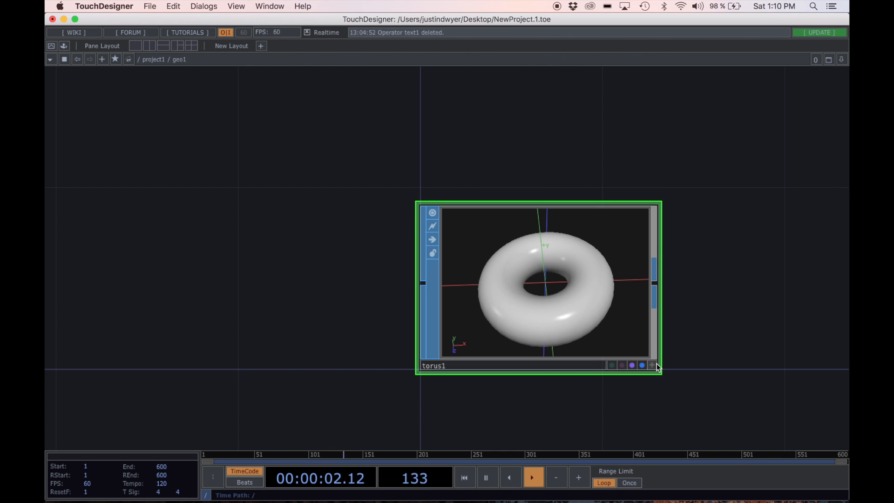
pyautogui.press('u')
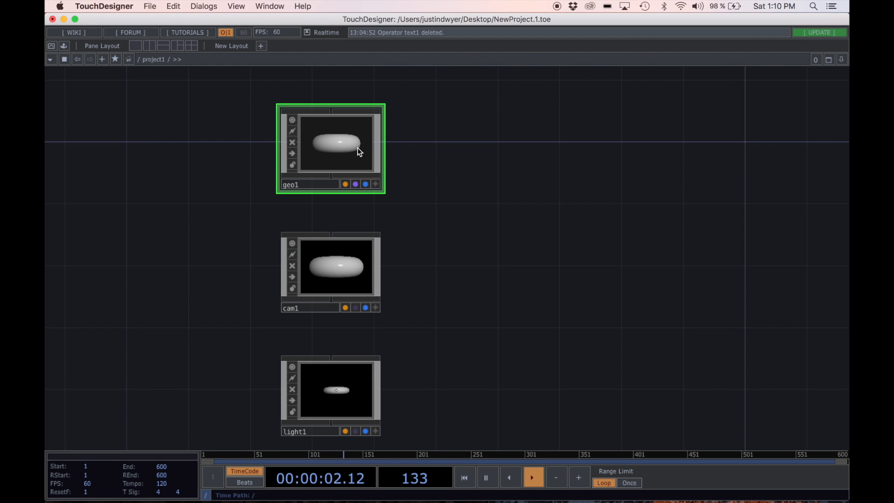
# - Find the Render TOP by searching "ren" and place it beside the camera component
pyautogui.moveTo(433, 181); pyautogui.dragTo(396, 155)
pyautogui.scroll(-1, 405, 181)
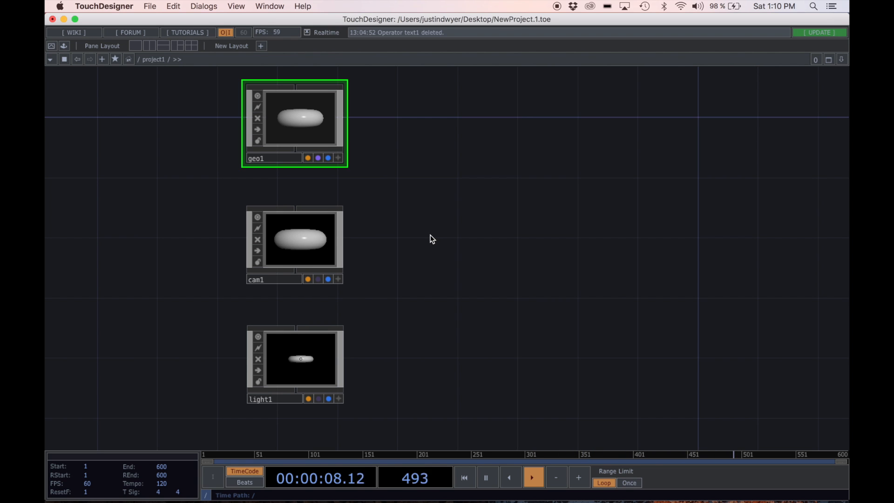
pyautogui.press('Tab')
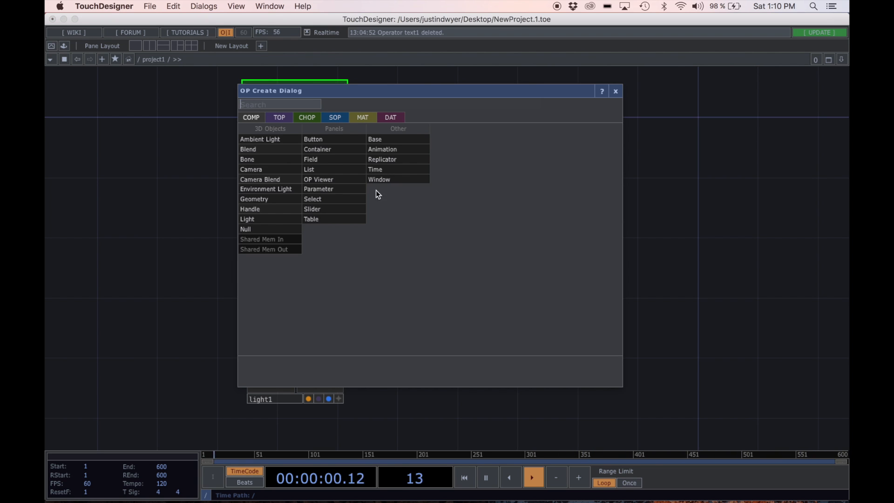
pyautogui.click(281, 118)
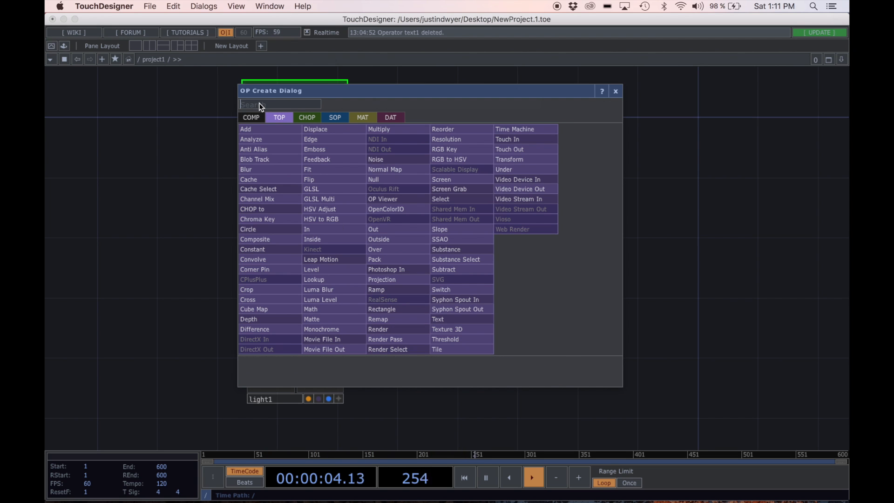
pyautogui.write('ren')
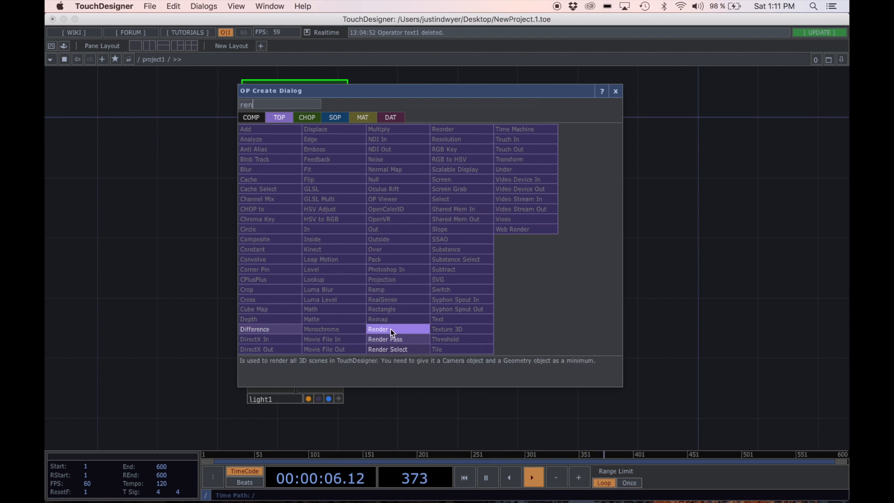
pyautogui.click(383, 330)
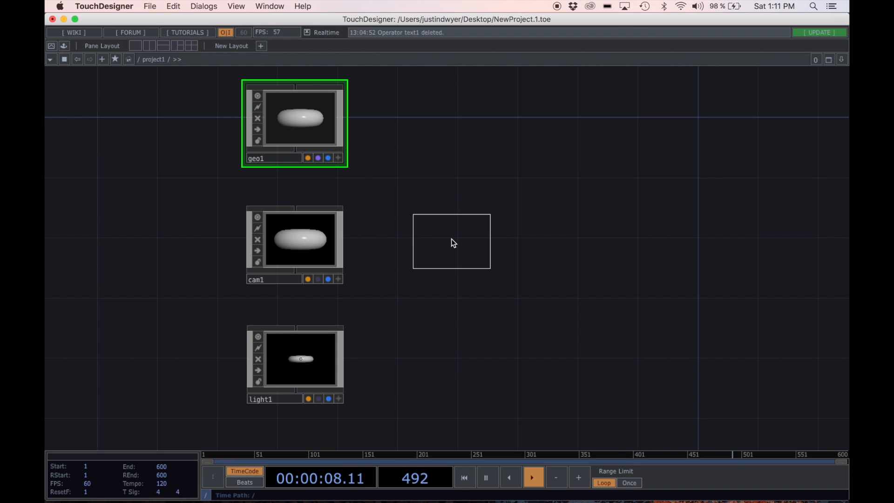
pyautogui.click(452, 239)
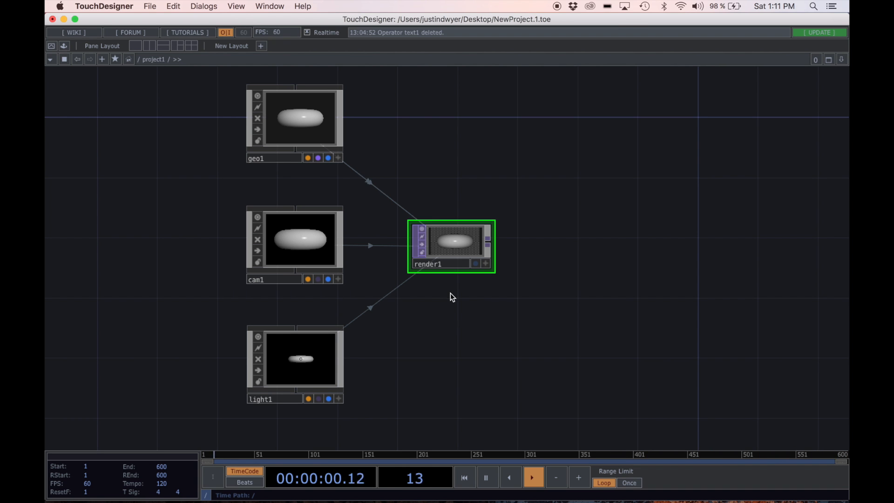
# - Enlarge the Render node to about twice its size and try out its active viewer
pyautogui.scroll(2, 454, 291)
pyautogui.scroll(-5, 457, 290)
pyautogui.scroll(2, 508, 262)
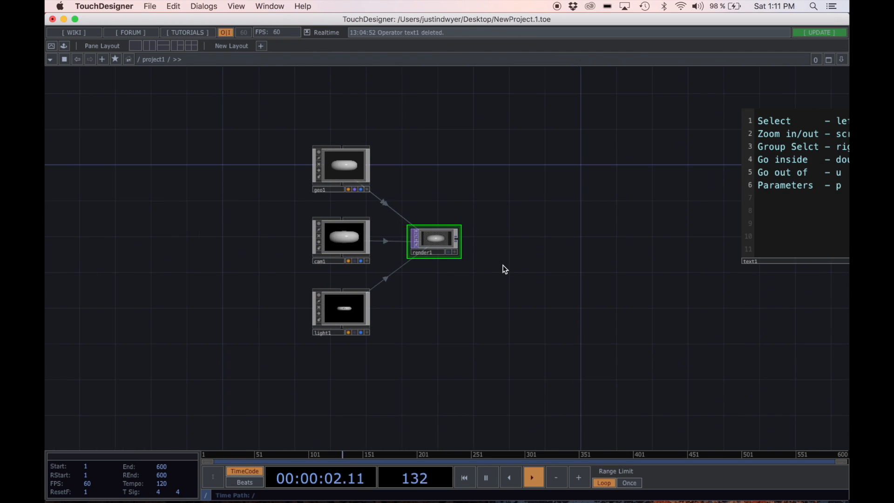
pyautogui.scroll(2, 505, 264)
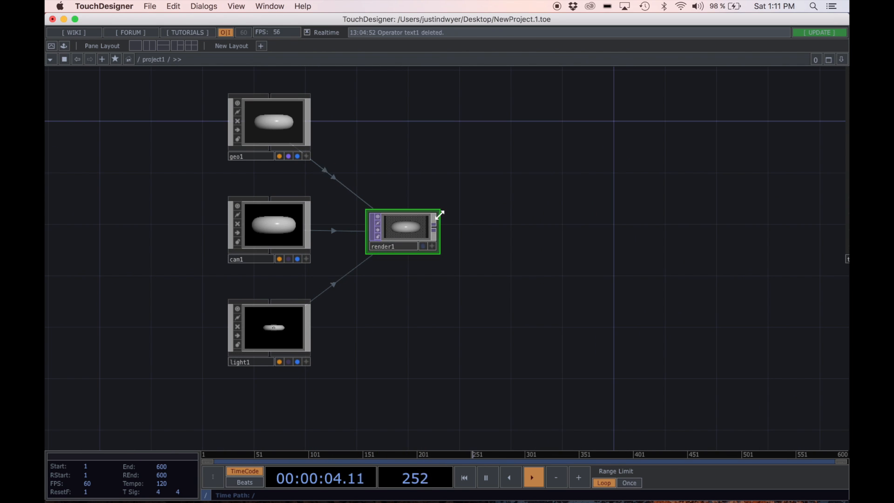
pyautogui.moveTo(440, 210); pyautogui.dragTo(534, 157)
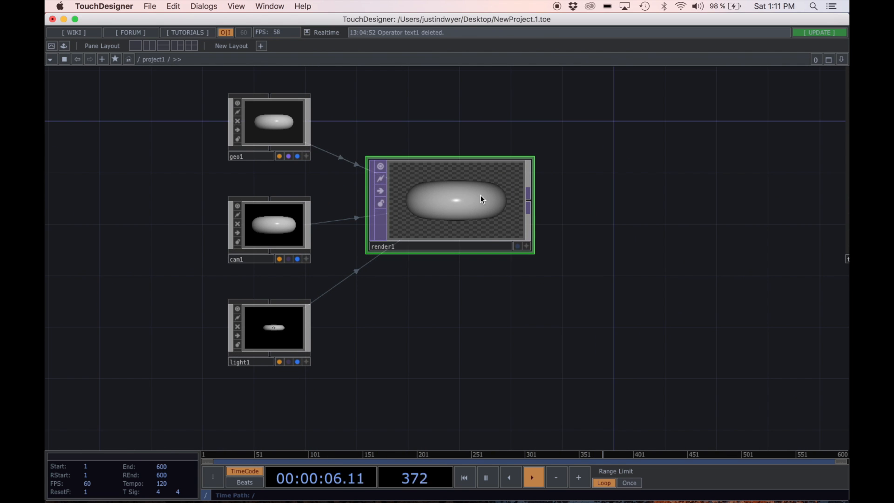
pyautogui.click(527, 246)
pyautogui.moveTo(469, 222)
pyautogui.mouseDown()
pyautogui.moveTo(483, 232)
pyautogui.moveTo(449, 193)
pyautogui.moveTo(458, 217)
pyautogui.moveTo(483, 212)
pyautogui.moveTo(474, 222)
pyautogui.moveTo(461, 213)
pyautogui.mouseUp()
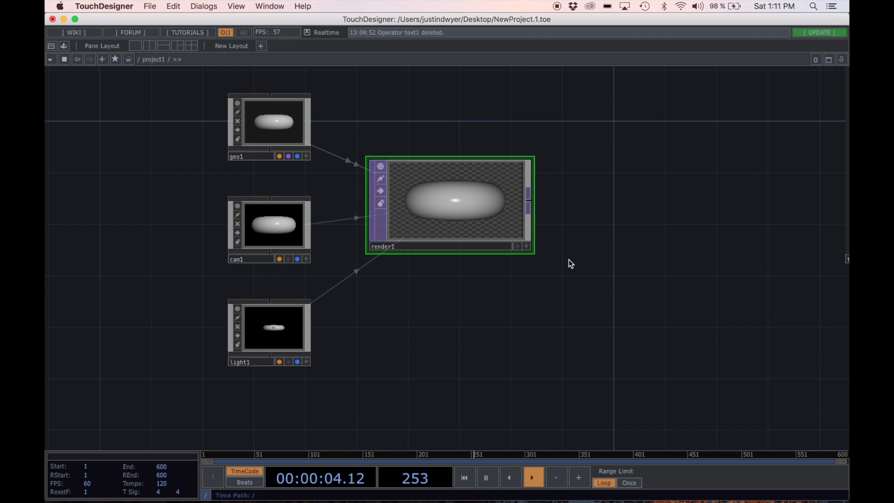
pyautogui.press('Tab')
pyautogui.click(647, 105)
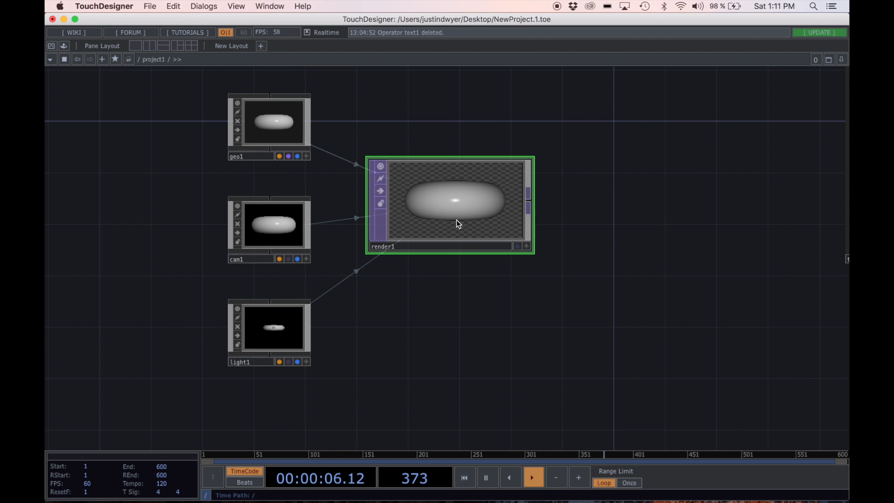
pyautogui.moveTo(456, 219); pyautogui.dragTo(456, 232)
pyautogui.moveTo(514, 124); pyautogui.dragTo(500, 113)
pyautogui.scroll(-3, 517, 122)
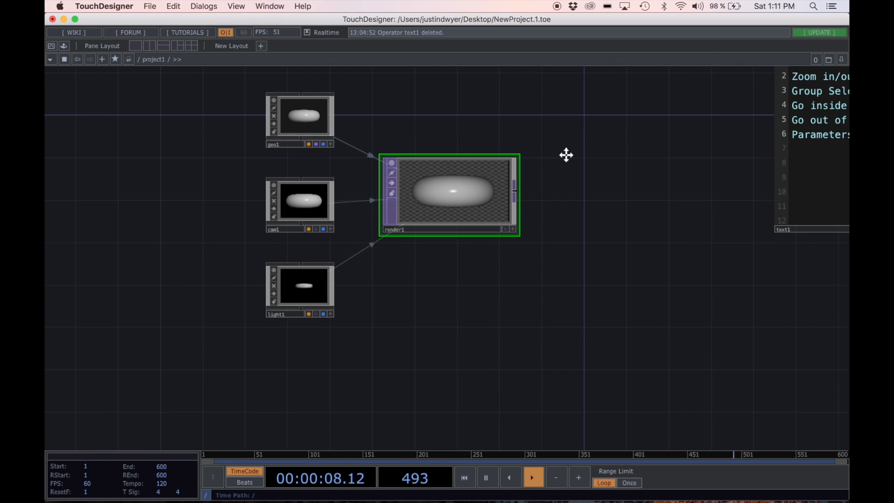
pyautogui.moveTo(567, 155); pyautogui.dragTo(540, 159)
pyautogui.moveTo(421, 135); pyautogui.dragTo(424, 150)
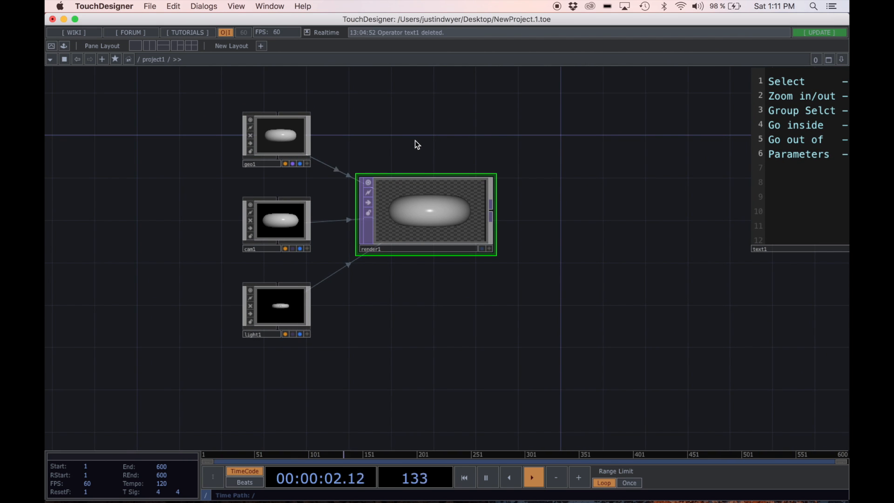
pyautogui.moveTo(408, 131); pyautogui.dragTo(409, 140)
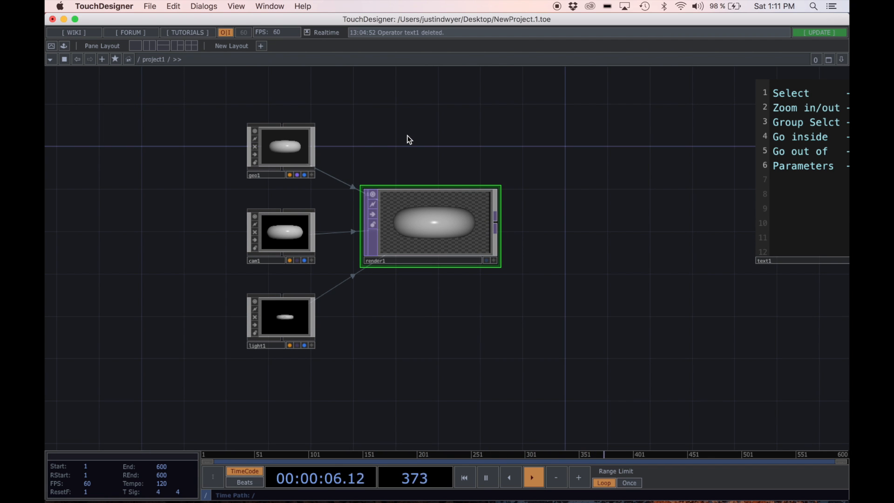
pyautogui.scroll(-4, 408, 156)
pyautogui.scroll(4, 409, 155)
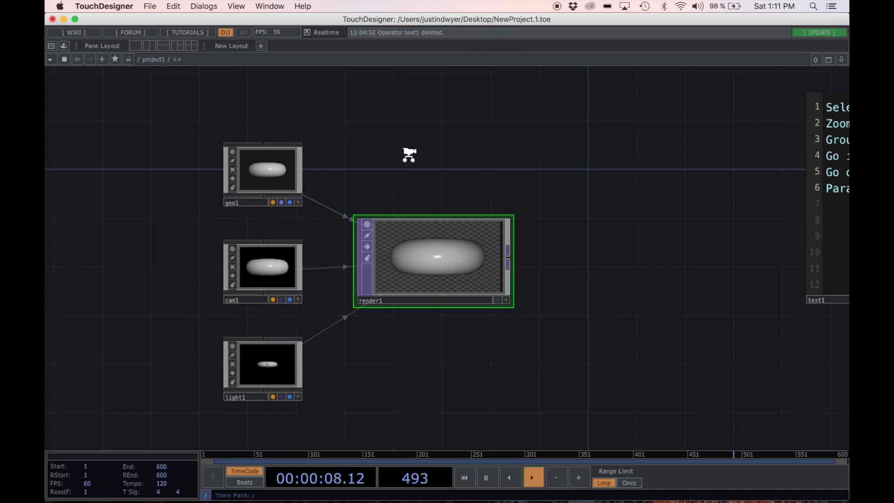
# - Add a Phong material (MAT) above the geometry component
pyautogui.scroll(-2, 409, 153)
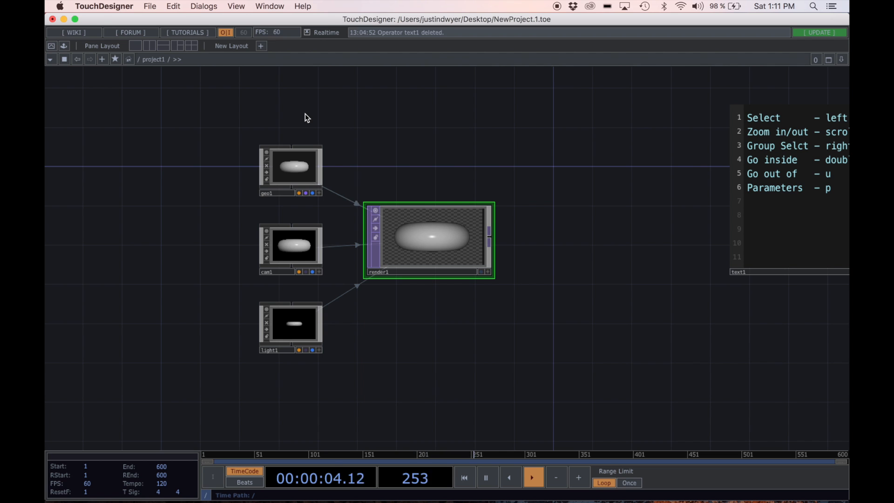
pyautogui.press('Tab')
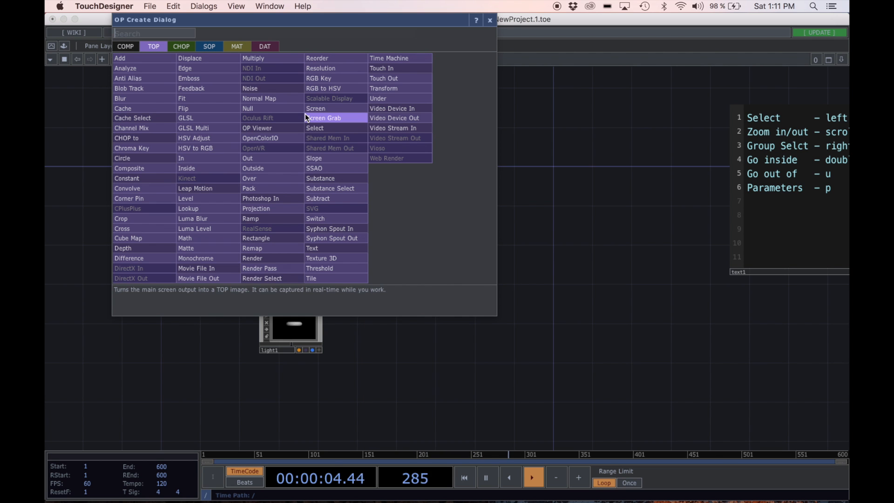
pyautogui.click(236, 45)
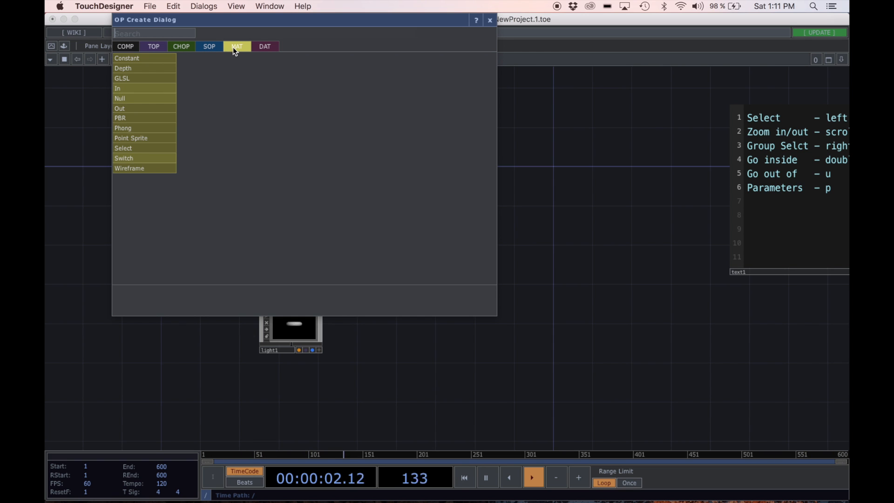
pyautogui.click(127, 128)
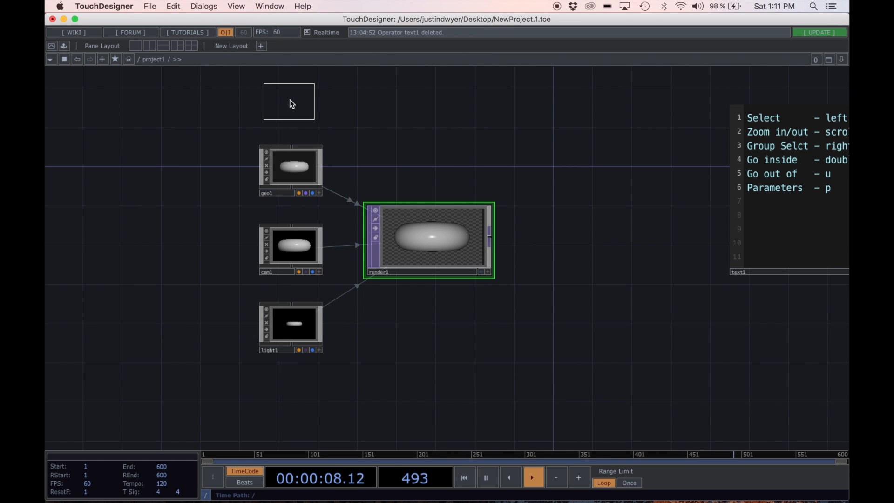
pyautogui.click(290, 99)
# - Assign the Phong material to the geometry component as its Material parameter
pyautogui.moveTo(411, 155); pyautogui.dragTo(354, 151)
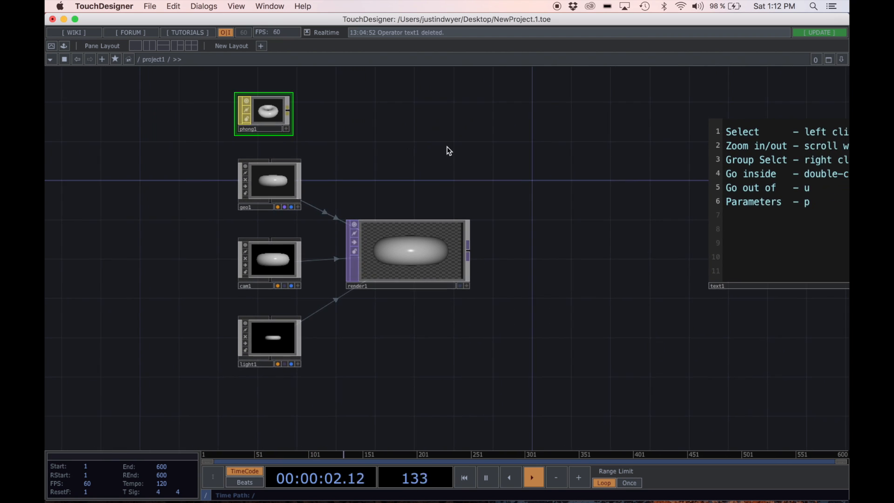
pyautogui.moveTo(447, 151); pyautogui.dragTo(413, 150)
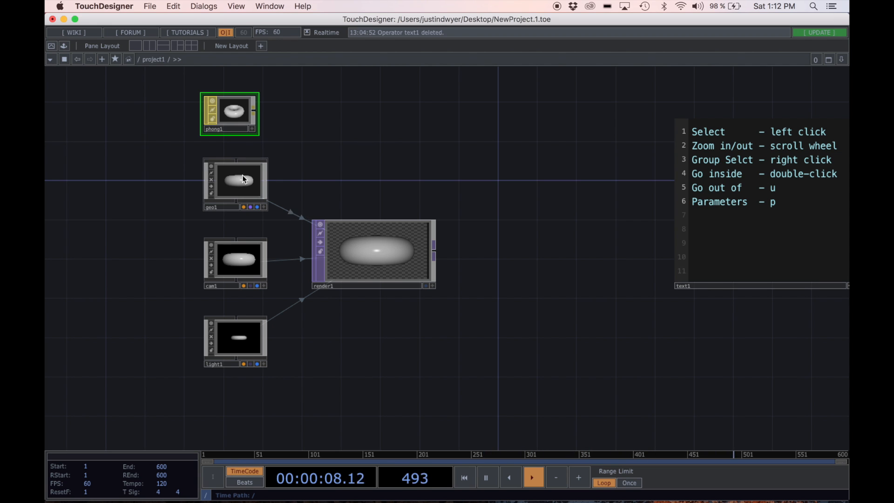
pyautogui.moveTo(229, 111); pyautogui.dragTo(239, 169)
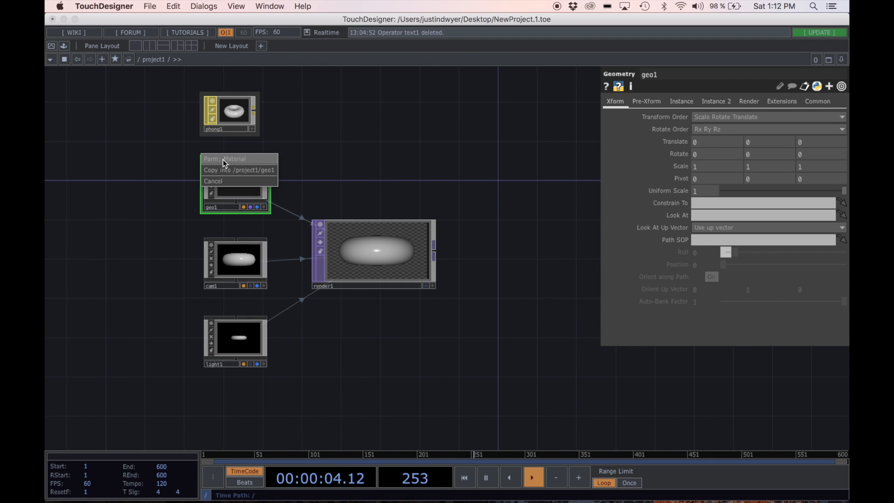
pyautogui.click(237, 161)
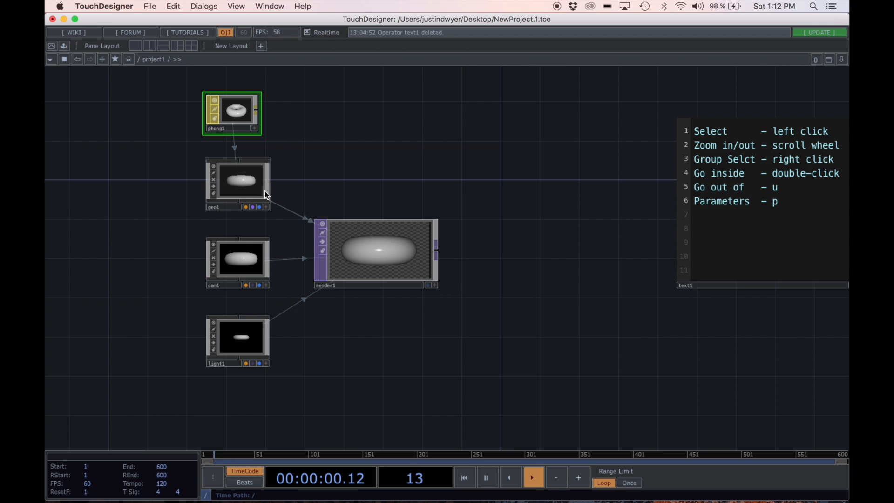
# - Set the Phong material's diffuse color to pink with hue 323, saturation 1 and value 0.968
pyautogui.moveTo(389, 167); pyautogui.dragTo(432, 189)
pyautogui.scroll(-1, 432, 189)
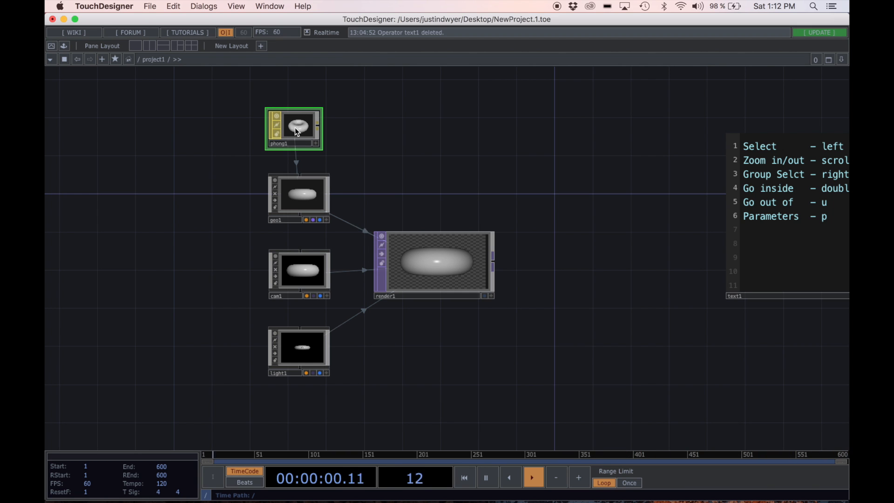
pyautogui.press('p')
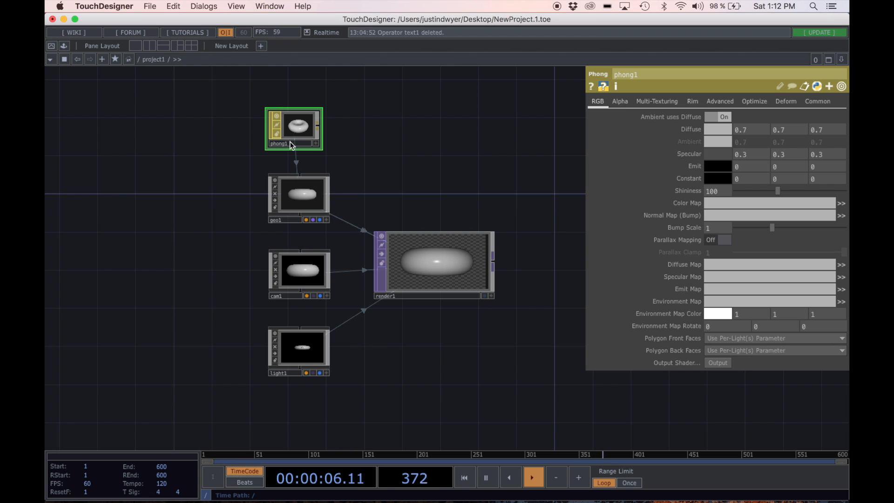
pyautogui.click(712, 131)
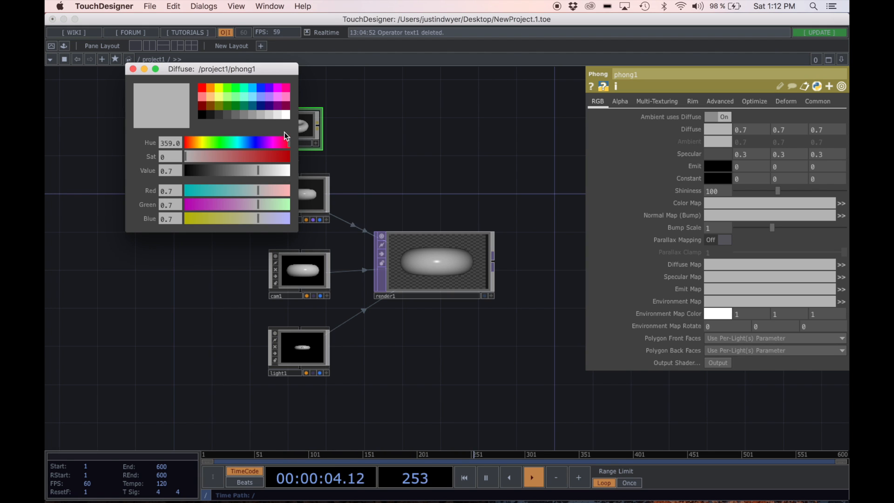
pyautogui.click(252, 89)
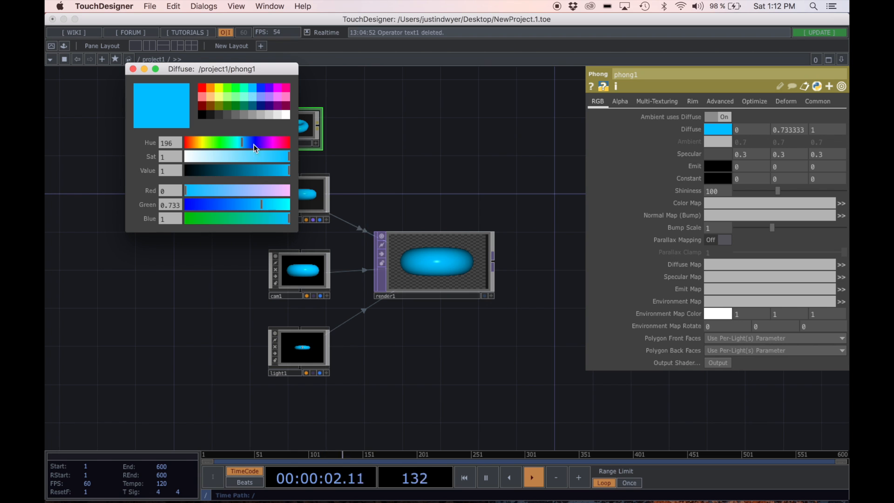
pyautogui.moveTo(280, 169); pyautogui.dragTo(280, 146)
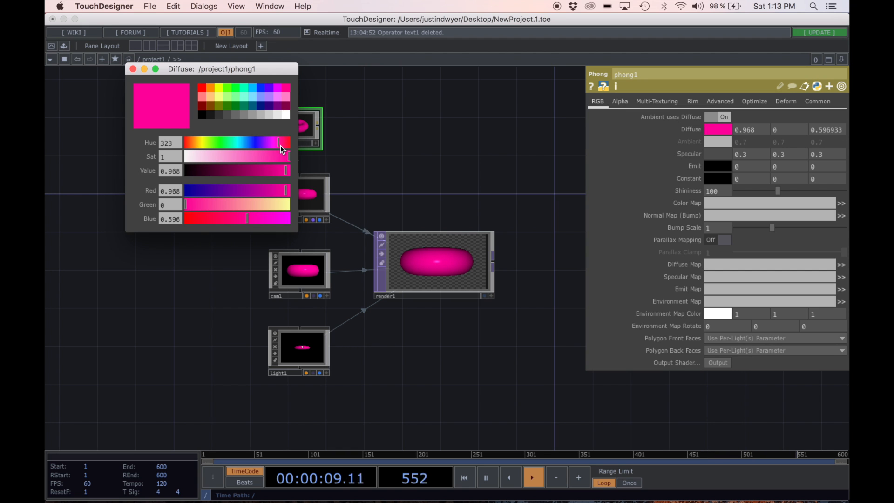
pyautogui.click(133, 70)
pyautogui.moveTo(390, 159); pyautogui.dragTo(405, 179)
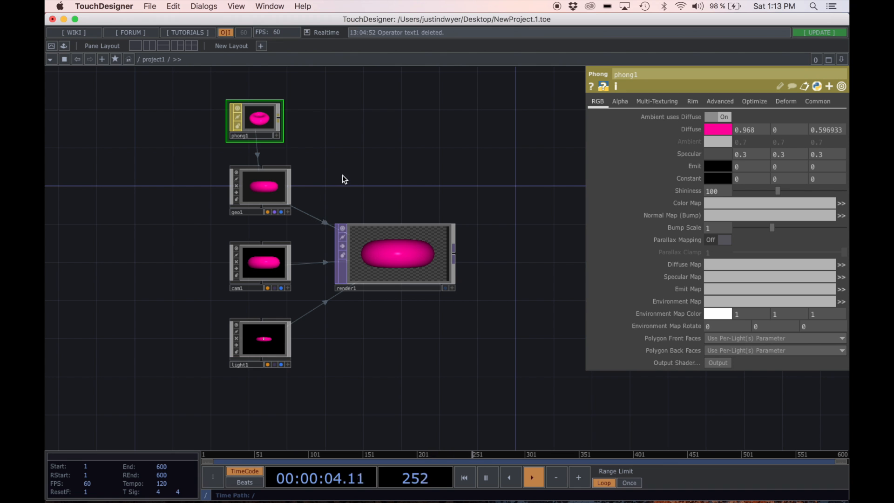
pyautogui.scroll(5, 349, 221)
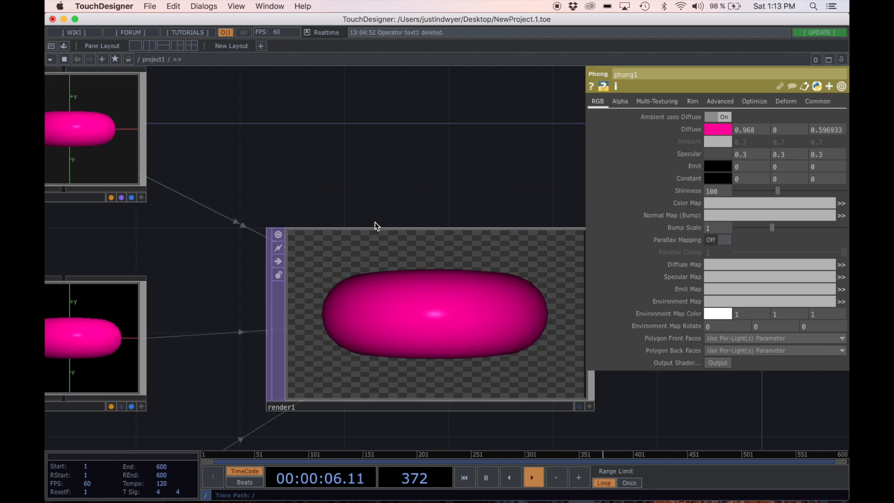
pyautogui.scroll(-10, 369, 244)
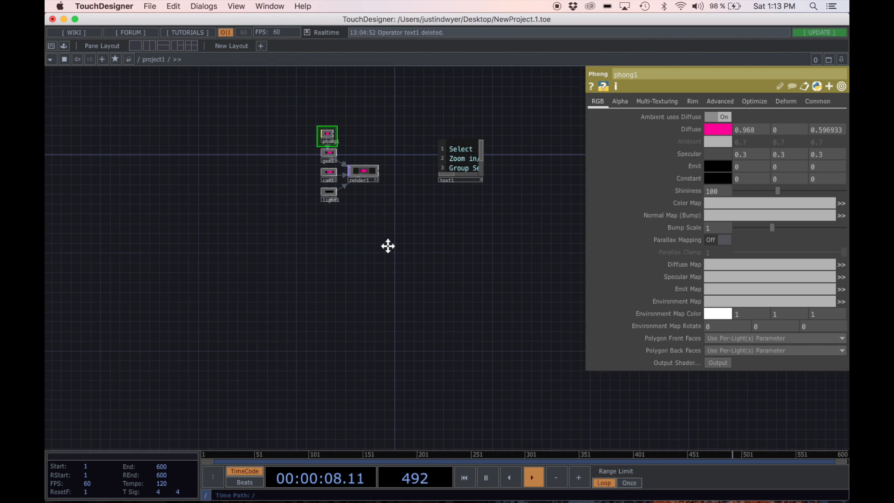
pyautogui.scroll(8, 387, 246)
pyautogui.moveTo(451, 188); pyautogui.dragTo(363, 191)
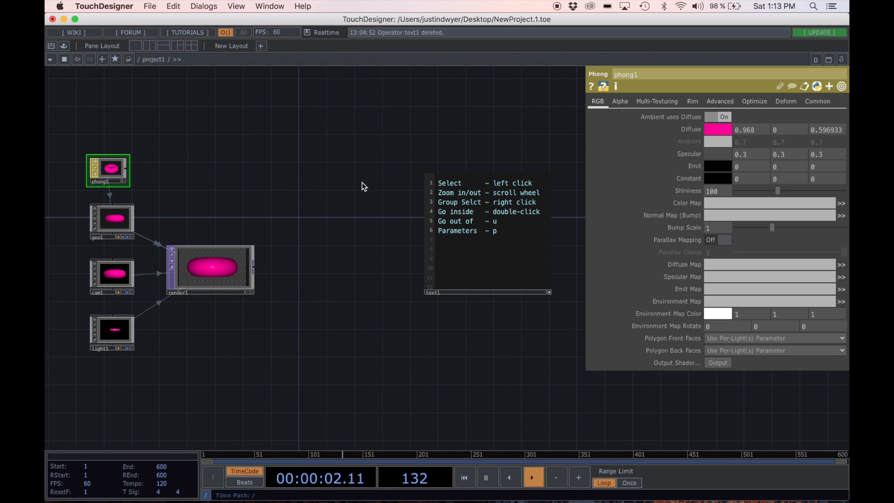